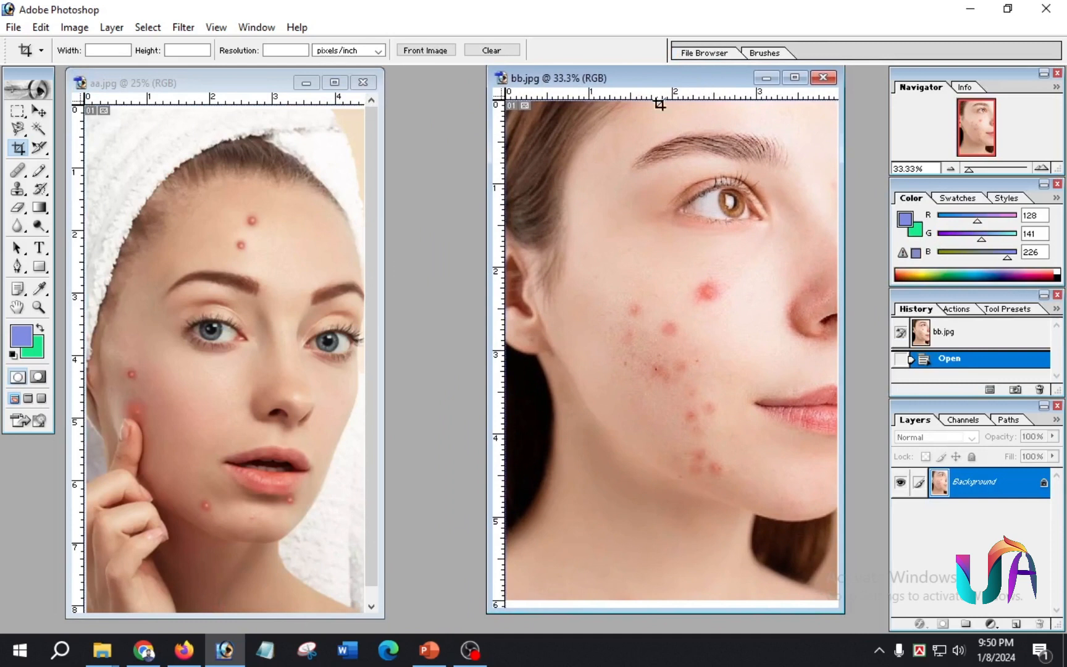
Step: Reposition the aa.jpg window, select the Healing Brush tool and make bb.jpg the active image
{"action": "left_click_drag", "start_coordinate": [232, 78], "coordinate": [304, 85]}
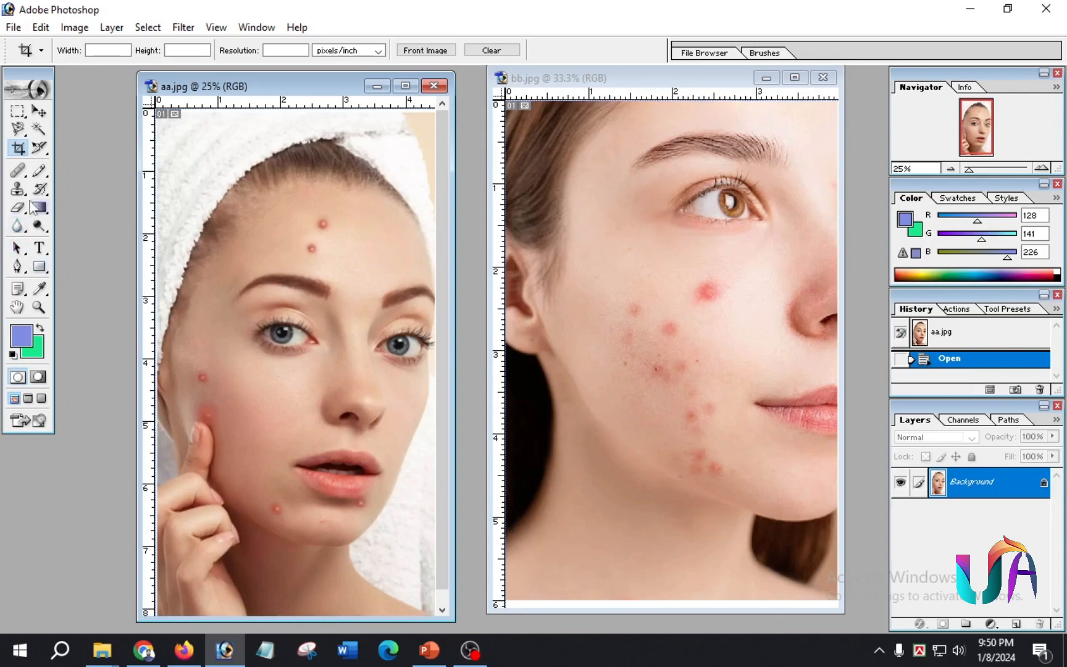
{"action": "left_click", "coordinate": [19, 173]}
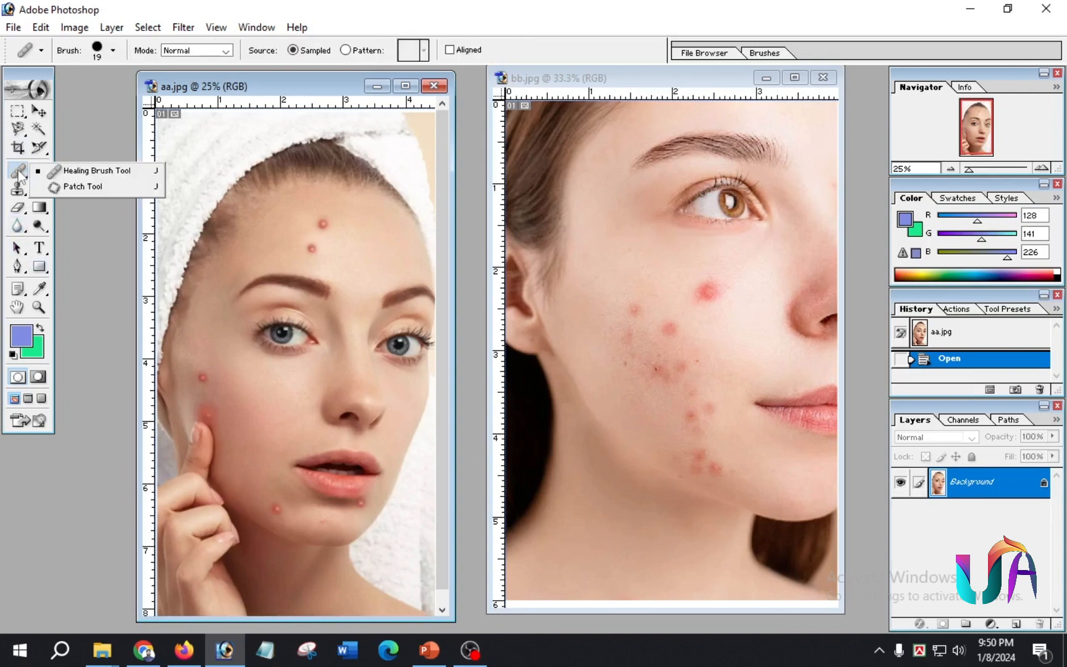
{"action": "left_click", "coordinate": [101, 177]}
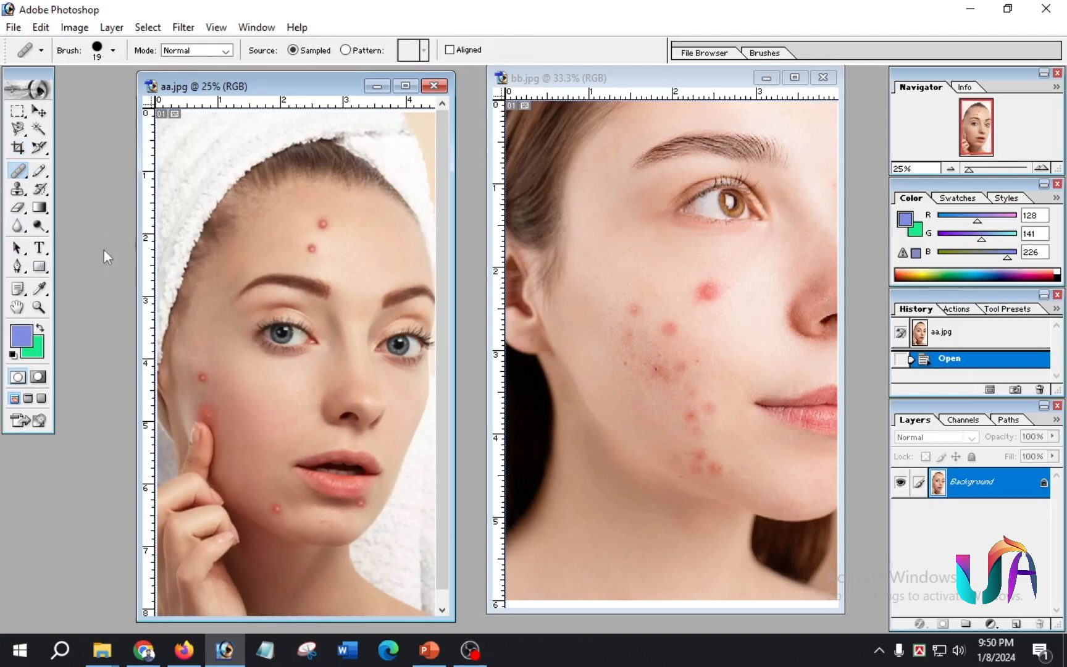
{"action": "left_click", "coordinate": [657, 342]}
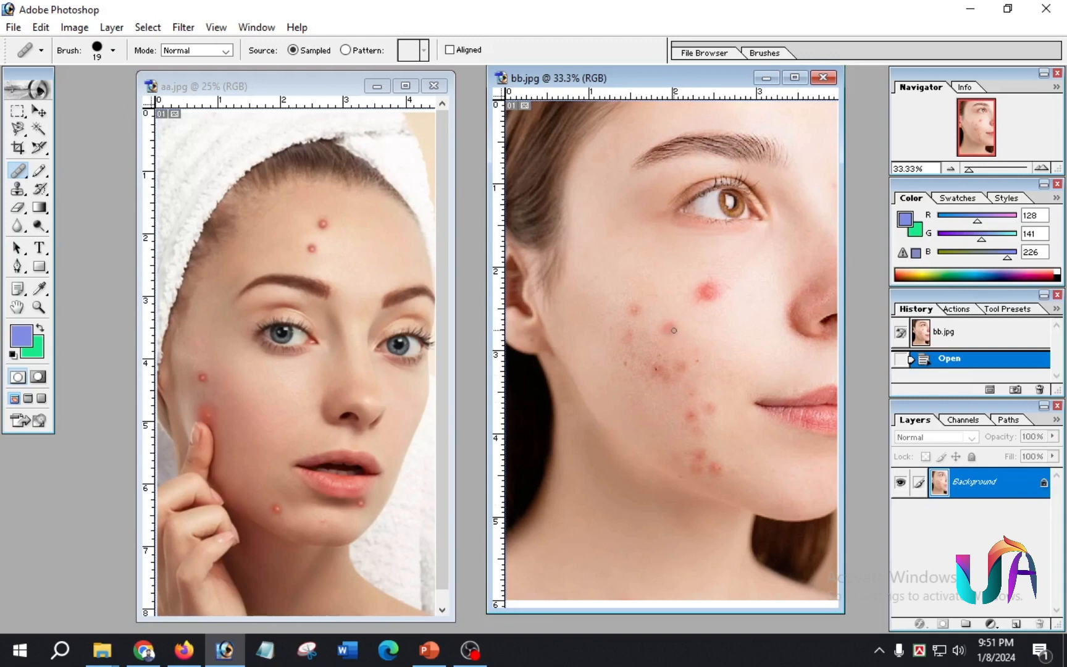
Step: Set the Healing Brush diameter to 76 px
{"action": "left_click", "coordinate": [114, 52]}
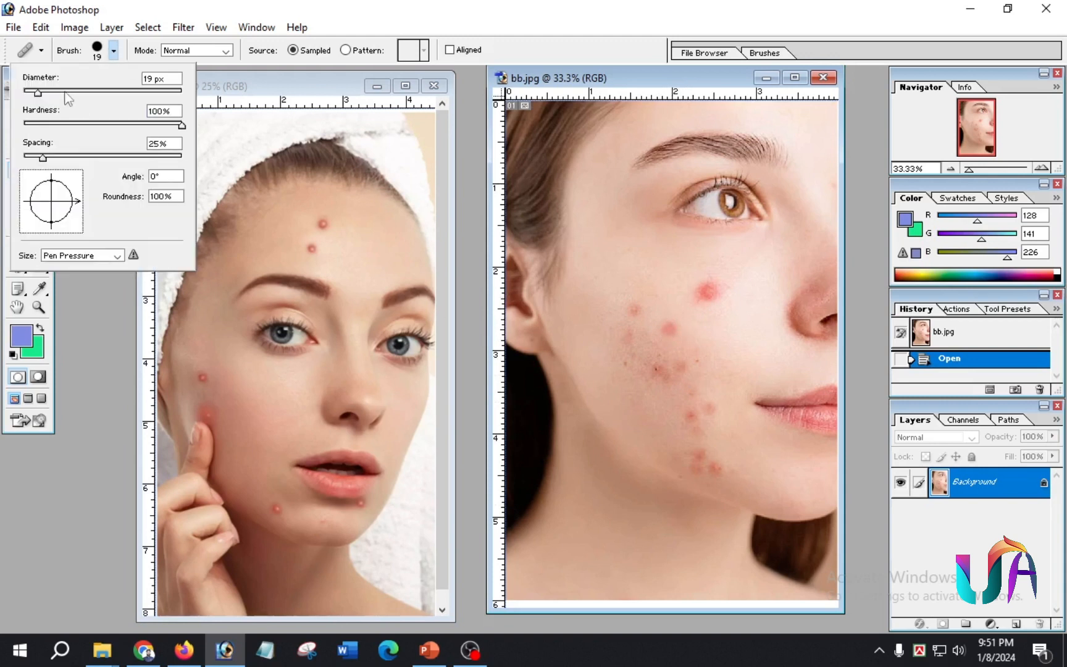
{"action": "left_click_drag", "start_coordinate": [41, 92], "coordinate": [61, 108]}
{"action": "left_click", "coordinate": [82, 93]}
{"action": "left_click", "coordinate": [653, 339]}
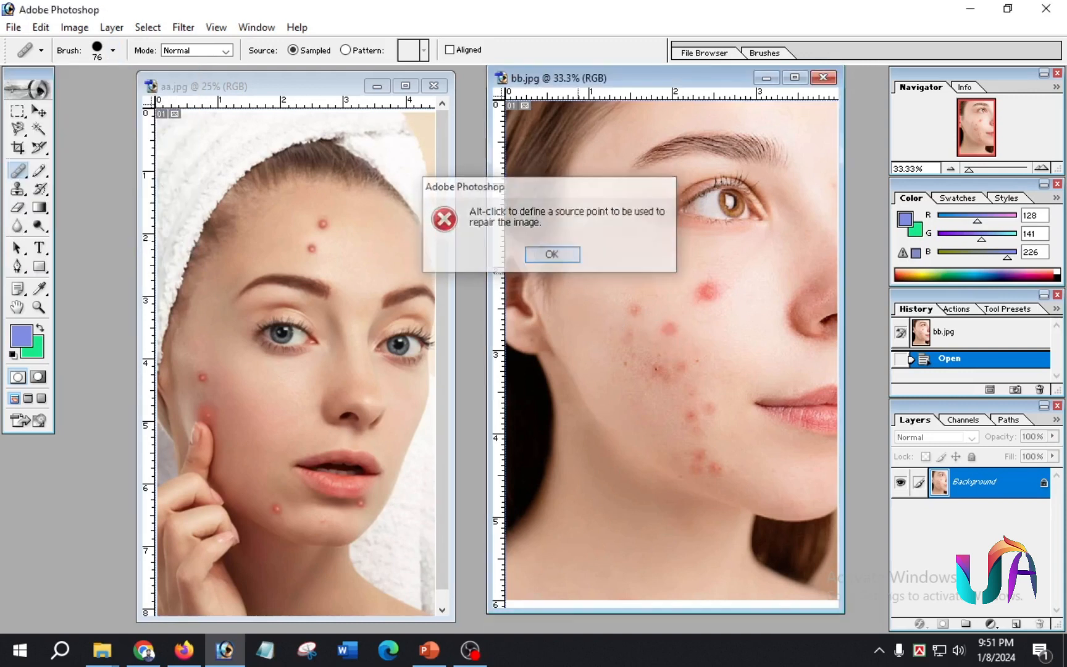
{"action": "key", "text": "Return"}
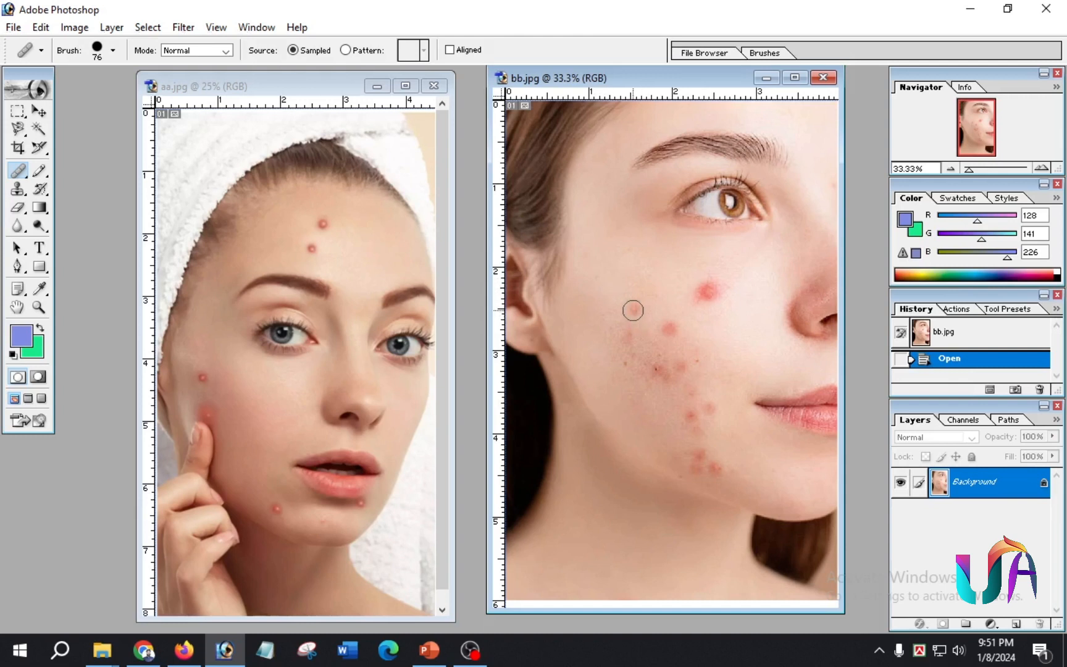
Step: Heal the red acne spots on the cheek and jaw in bb.jpg using clean skin as the source
{"action": "mouse_move", "coordinate": [633, 310]}
{"action": "left_mouse_down"}
{"action": "mouse_move", "coordinate": [663, 368]}
{"action": "mouse_move", "coordinate": [666, 317]}
{"action": "mouse_move", "coordinate": [678, 355]}
{"action": "mouse_move", "coordinate": [632, 383]}
{"action": "mouse_move", "coordinate": [616, 353]}
{"action": "mouse_move", "coordinate": [623, 326]}
{"action": "mouse_move", "coordinate": [646, 391]}
{"action": "left_mouse_up"}
{"action": "left_click", "coordinate": [677, 354]}
{"action": "left_click_drag", "start_coordinate": [644, 348], "coordinate": [664, 403]}
{"action": "left_click", "coordinate": [684, 370]}
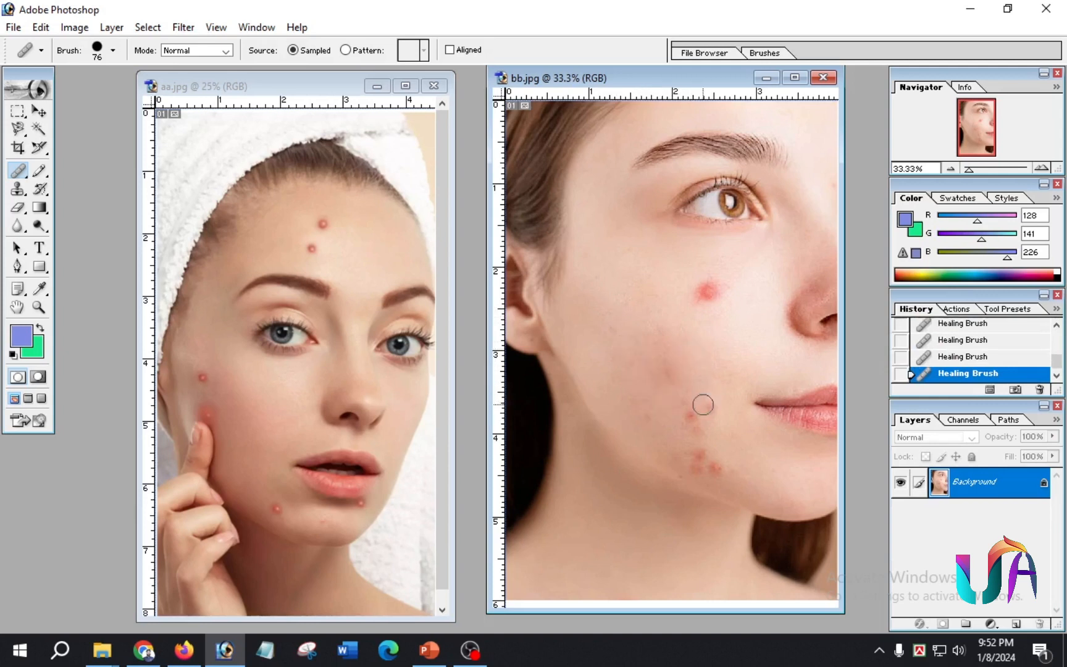
{"action": "left_click_drag", "start_coordinate": [720, 286], "coordinate": [708, 324]}
{"action": "mouse_move", "coordinate": [690, 279]}
{"action": "left_mouse_down"}
{"action": "mouse_move", "coordinate": [660, 356]}
{"action": "mouse_move", "coordinate": [716, 472]}
{"action": "left_mouse_up"}
{"action": "left_click_drag", "start_coordinate": [656, 344], "coordinate": [667, 370]}
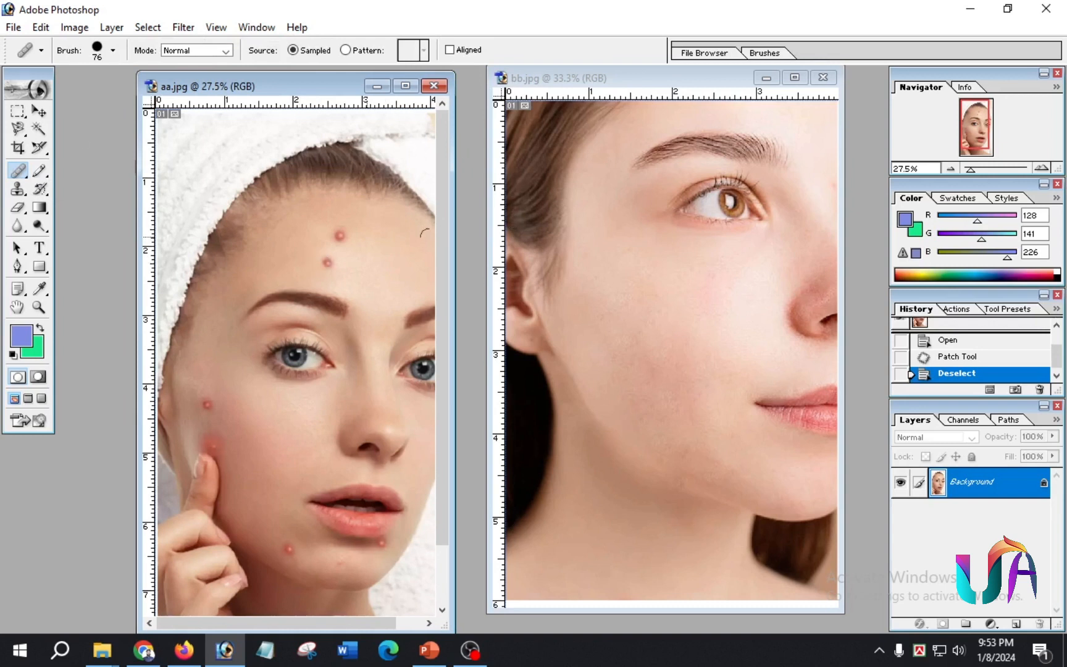
Step: Remove the two forehead pimples in aa.jpg with the Patch tool in Destination mode, covering them with nearby clean skin
{"action": "left_click_drag", "start_coordinate": [24, 174], "coordinate": [81, 189]}
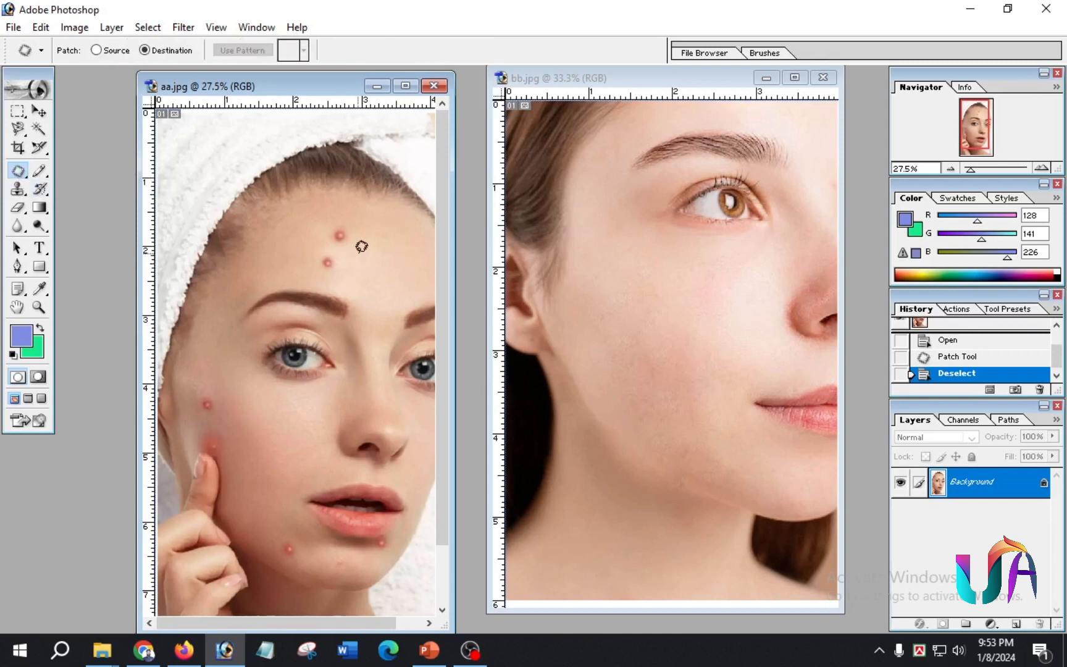
{"action": "mouse_move", "coordinate": [354, 240]}
{"action": "left_mouse_down"}
{"action": "mouse_move", "coordinate": [370, 252]}
{"action": "mouse_move", "coordinate": [357, 251]}
{"action": "mouse_move", "coordinate": [355, 238]}
{"action": "mouse_move", "coordinate": [364, 251]}
{"action": "mouse_move", "coordinate": [343, 239]}
{"action": "left_mouse_up"}
{"action": "key", "text": "ctrl+d"}
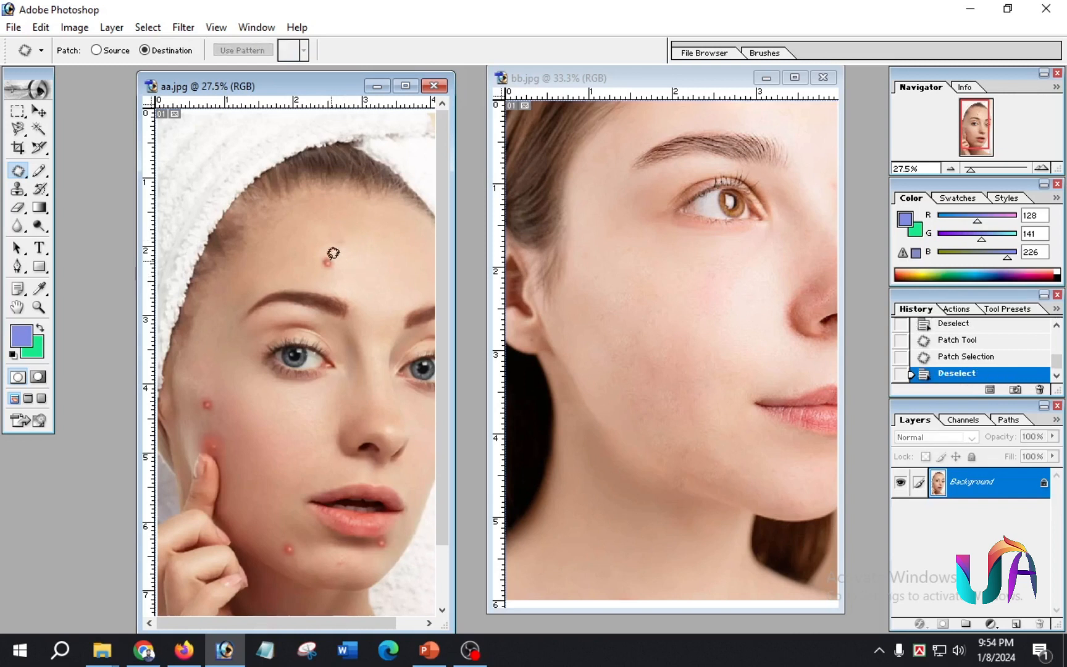
{"action": "mouse_move", "coordinate": [348, 256]}
{"action": "left_mouse_down"}
{"action": "mouse_move", "coordinate": [357, 269]}
{"action": "mouse_move", "coordinate": [349, 263]}
{"action": "left_mouse_up"}
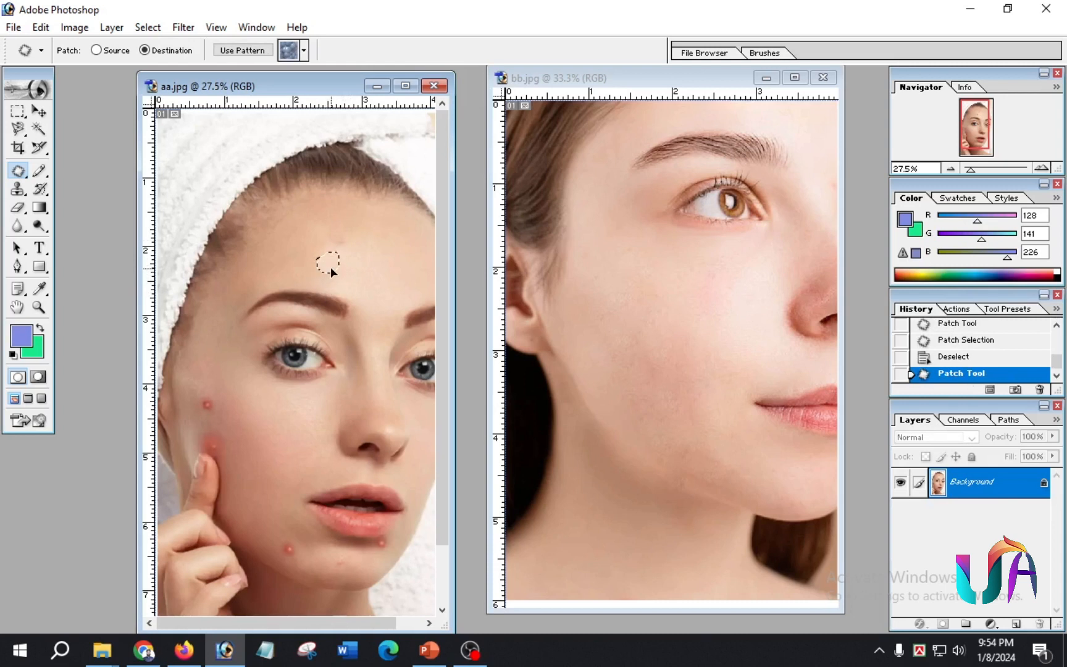
{"action": "left_click_drag", "start_coordinate": [330, 267], "coordinate": [331, 255]}
Step: Patch the pimples on the cheek, chin and below the lip in aa.jpg with clean skin and clear the selection
{"action": "left_click_drag", "start_coordinate": [200, 389], "coordinate": [268, 516]}
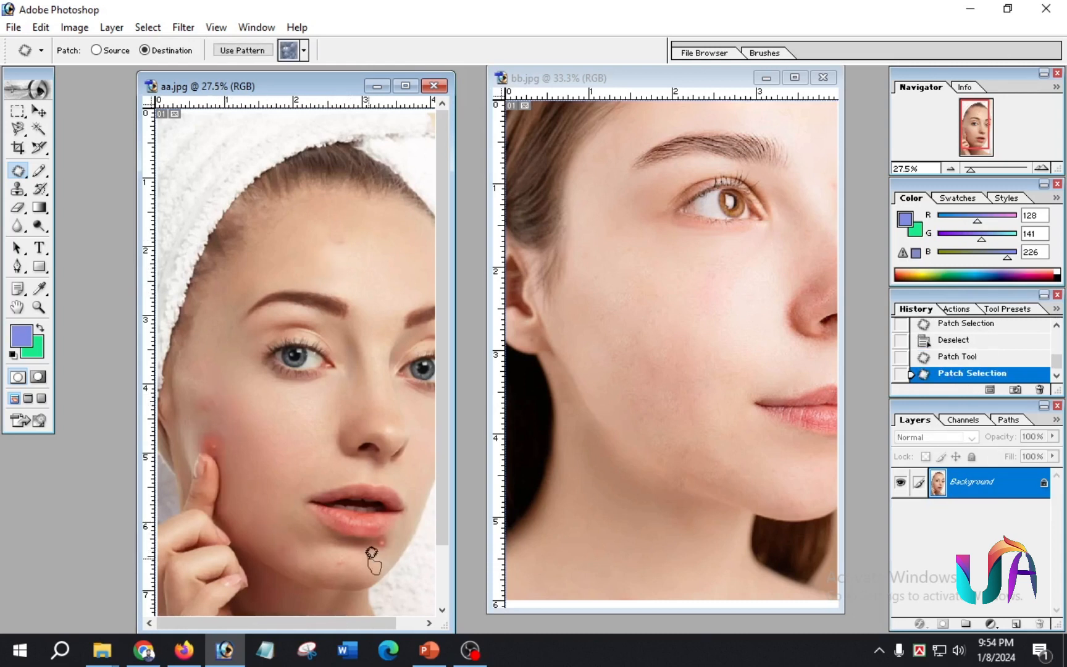
{"action": "key", "text": "ctrl+d"}
{"action": "key", "text": "ctrl+minus"}
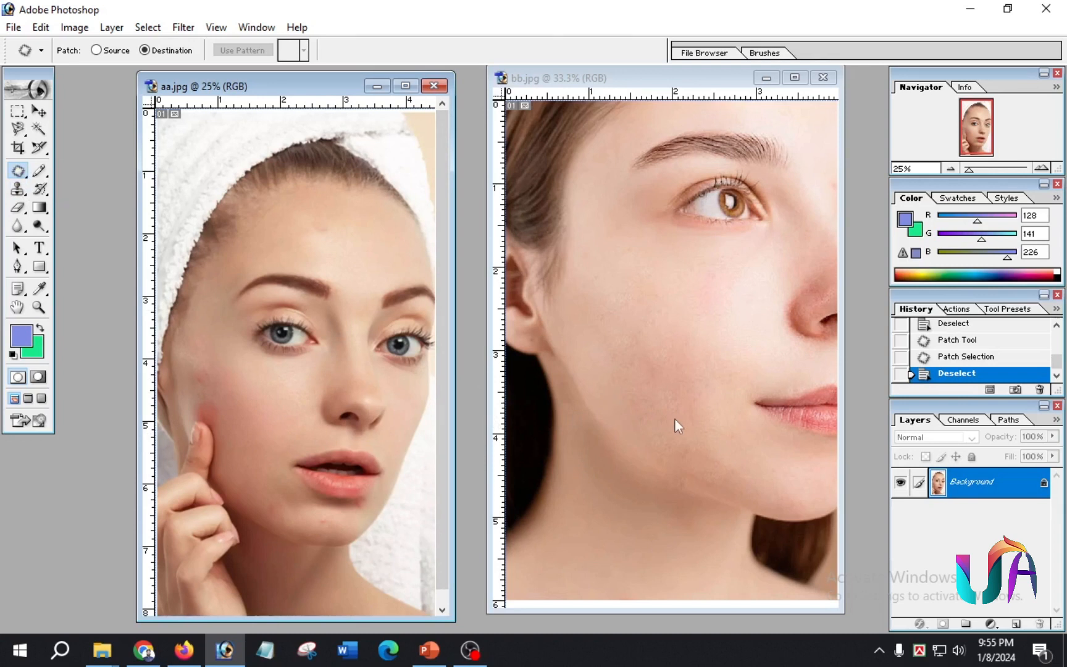
Step: Switch to the Brush tool and set the foreground colour to skin tone EFCDB2, sampled from the forehead in aa.jpg
{"action": "left_click", "coordinate": [18, 171]}
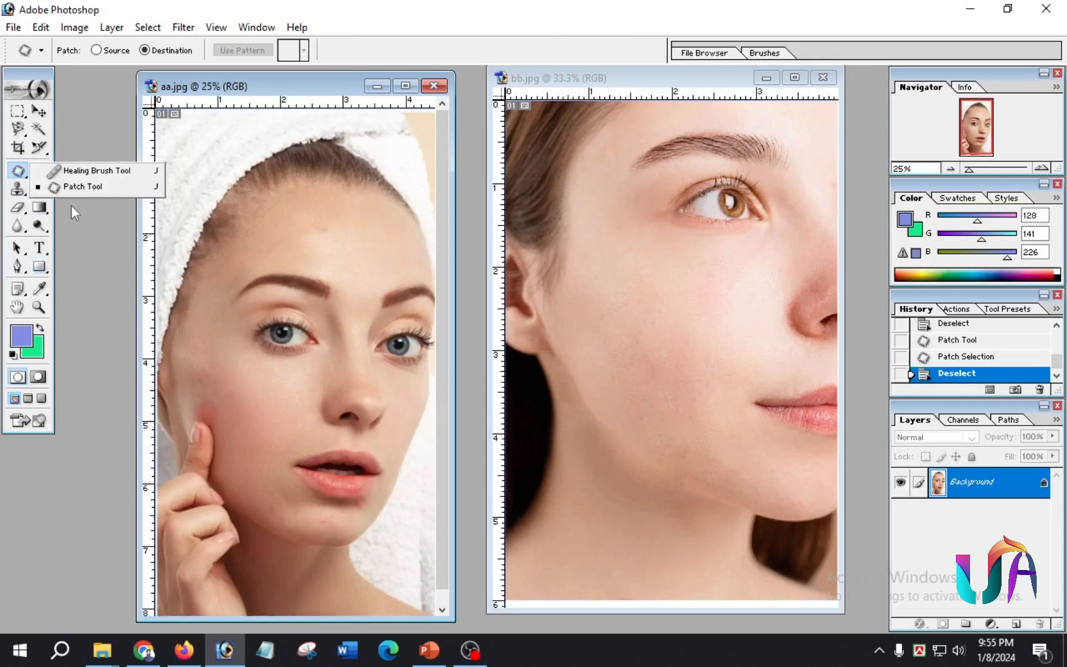
{"action": "key", "text": "b"}
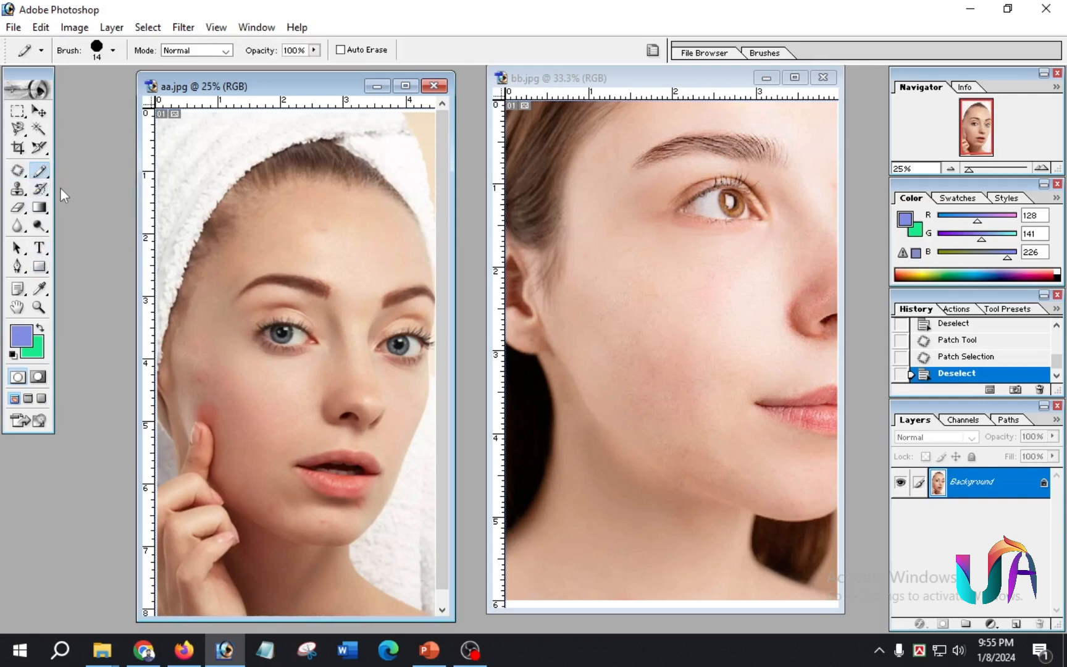
{"action": "left_click", "coordinate": [39, 171]}
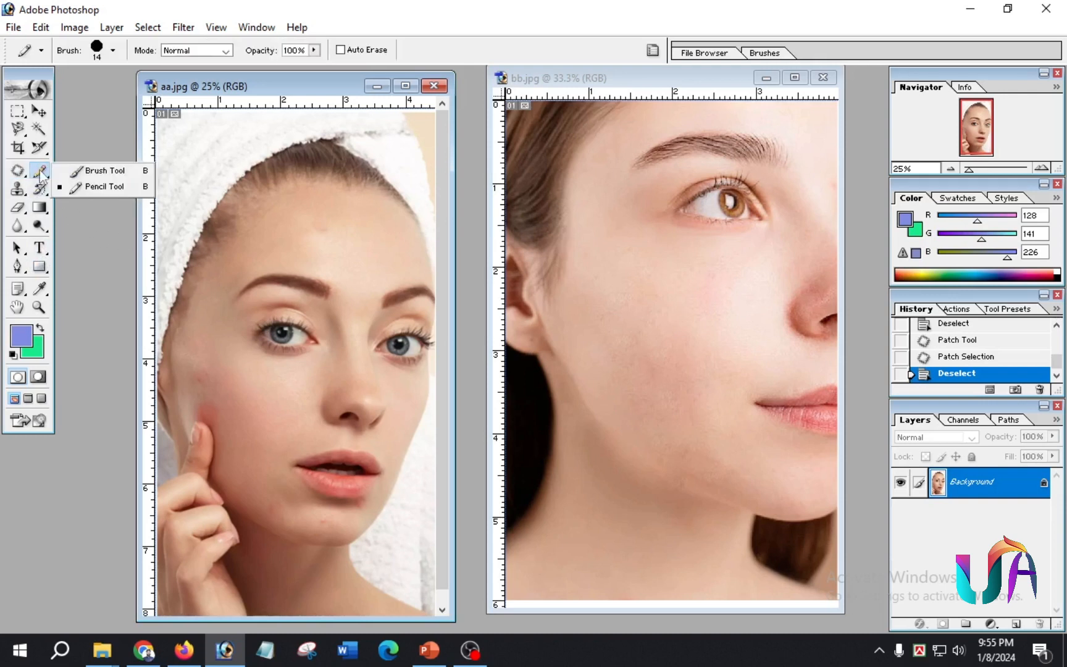
{"action": "left_click", "coordinate": [107, 171]}
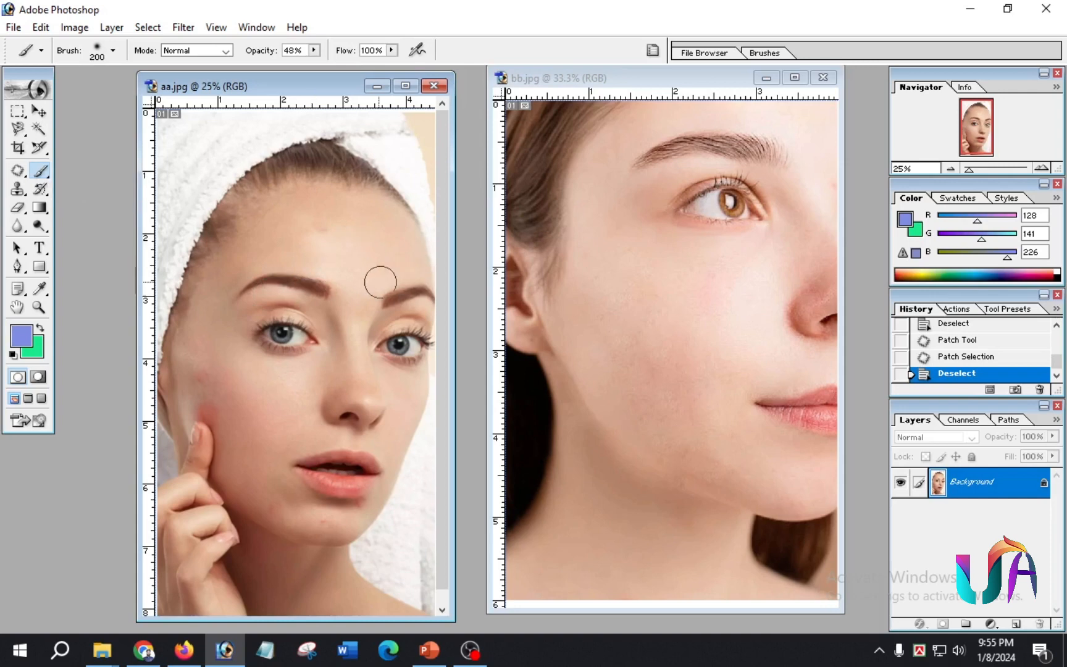
{"action": "left_click", "coordinate": [22, 338]}
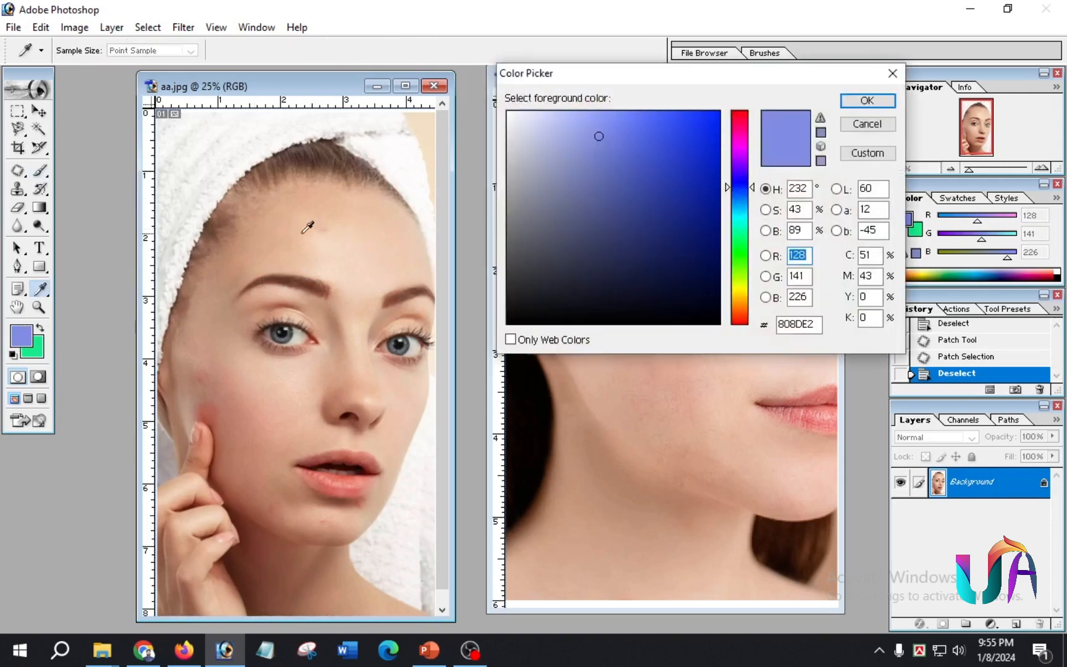
{"action": "left_click", "coordinate": [351, 211]}
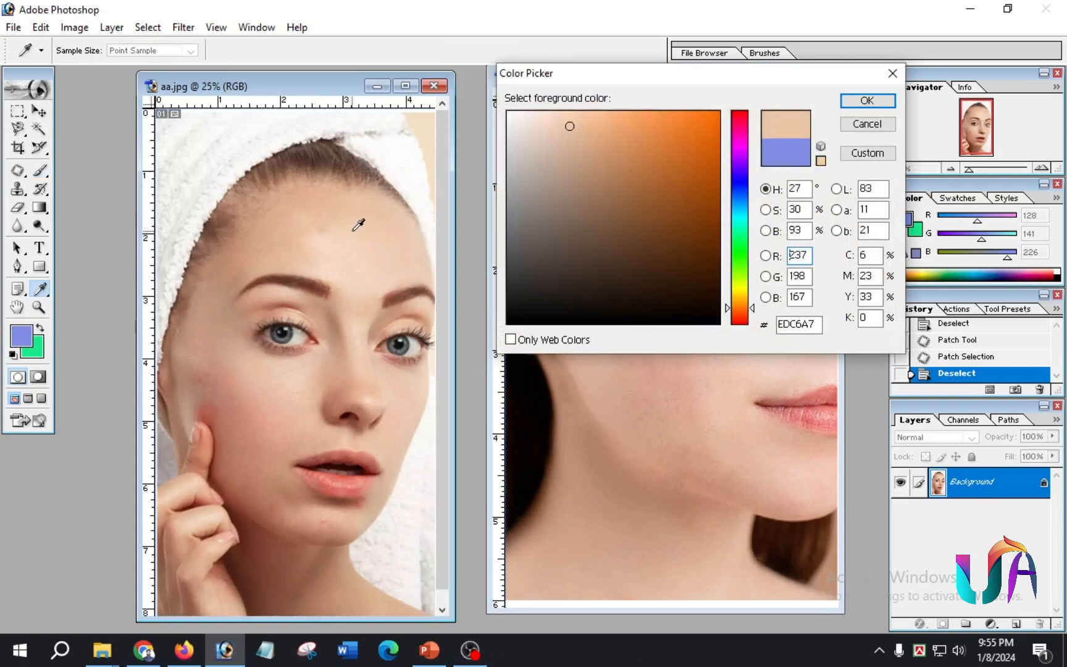
{"action": "left_click", "coordinate": [353, 225]}
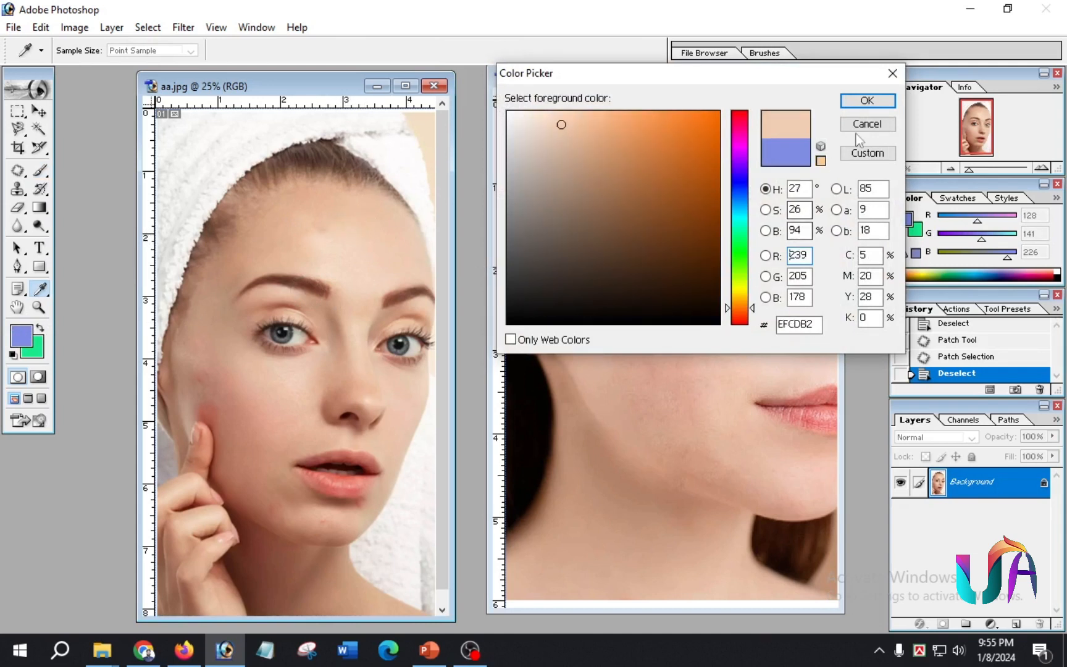
{"action": "left_click", "coordinate": [867, 100]}
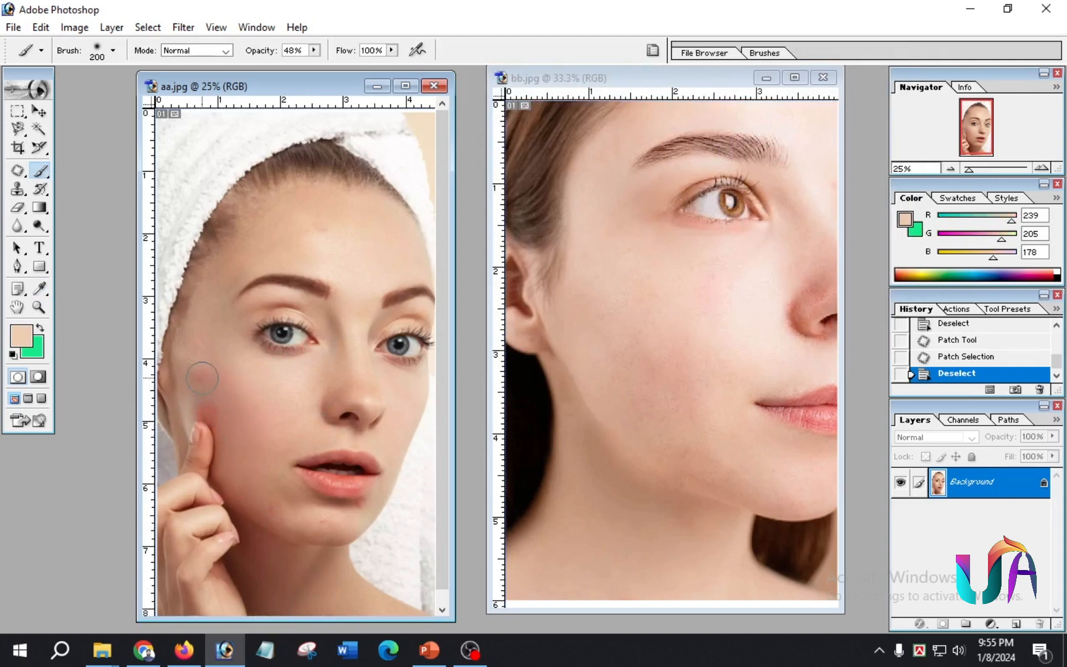
Step: Try a skin-tone stroke on the cheek in aa.jpg, undo it, and set the Brush opacity to 14%
{"action": "left_click_drag", "start_coordinate": [201, 377], "coordinate": [264, 434]}
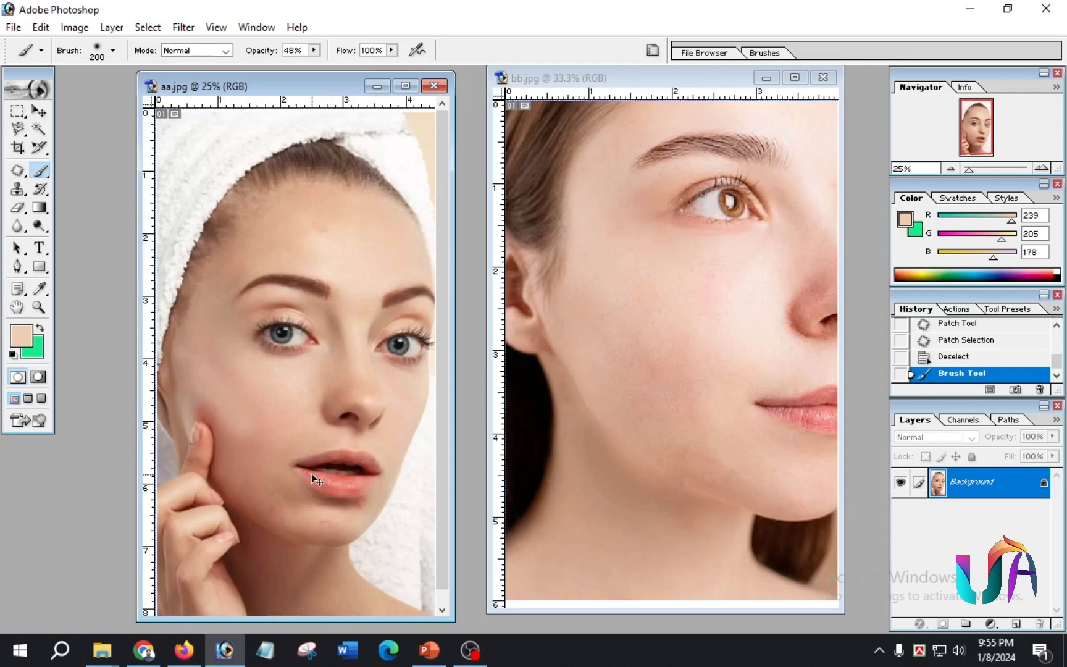
{"action": "key", "text": "ctrl+z"}
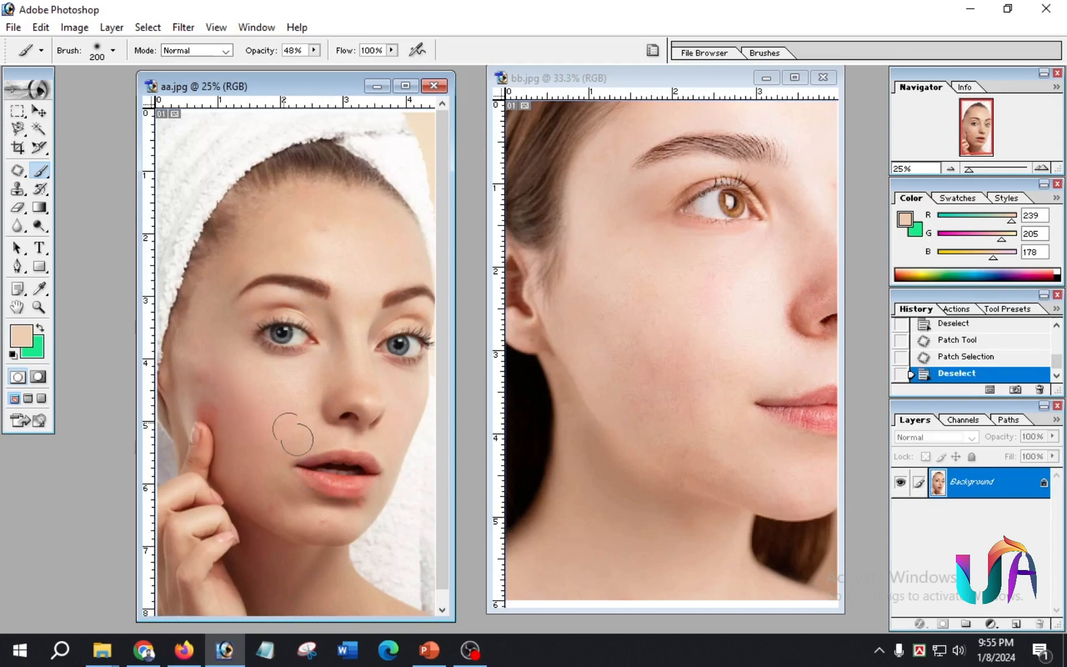
{"action": "left_click", "coordinate": [113, 51]}
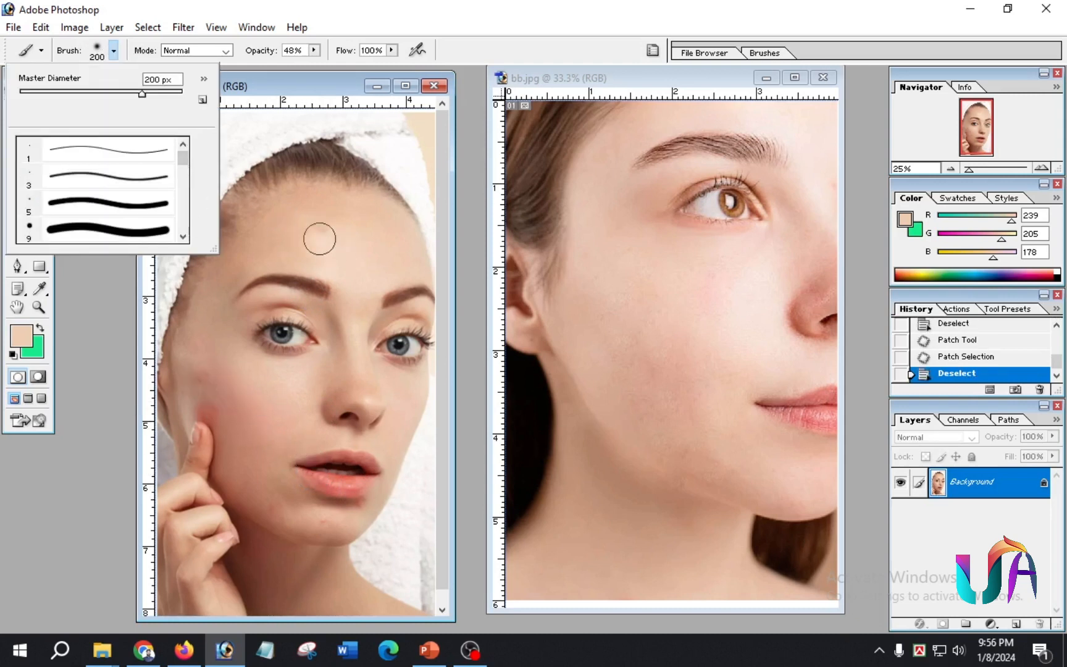
{"action": "left_click", "coordinate": [213, 52]}
{"action": "left_click", "coordinate": [226, 51]}
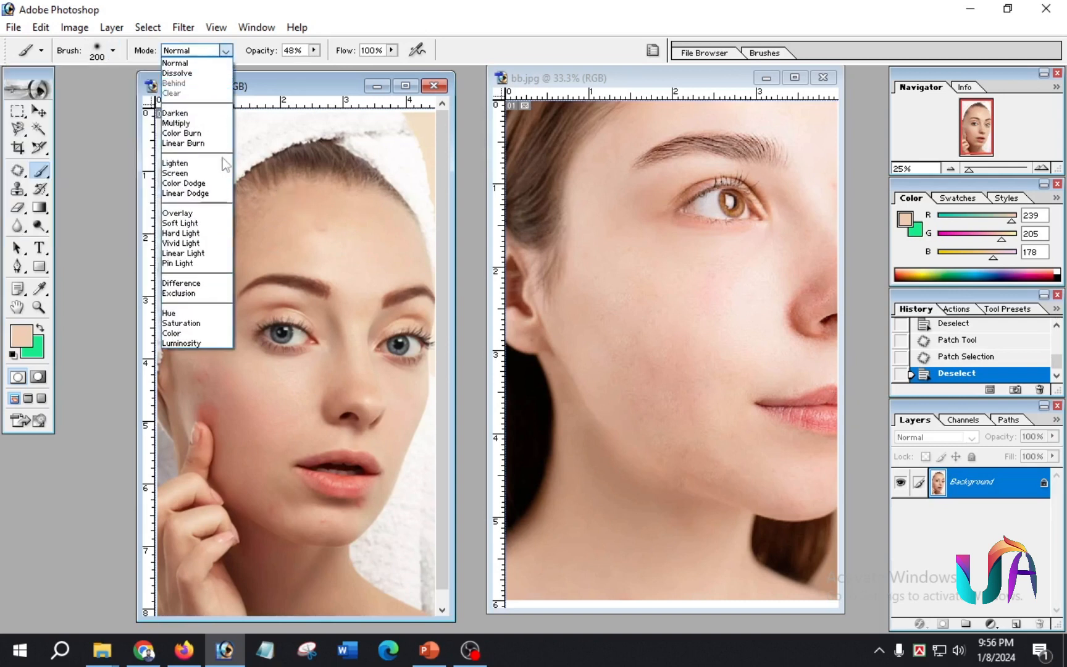
{"action": "left_click", "coordinate": [220, 49]}
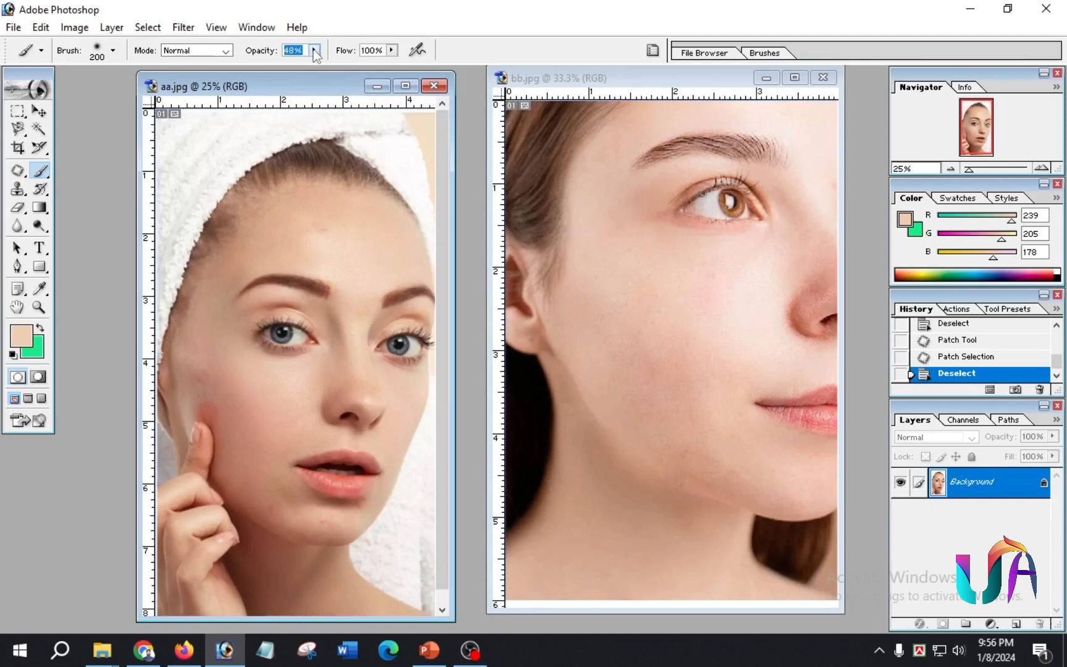
{"action": "left_click", "coordinate": [315, 51]}
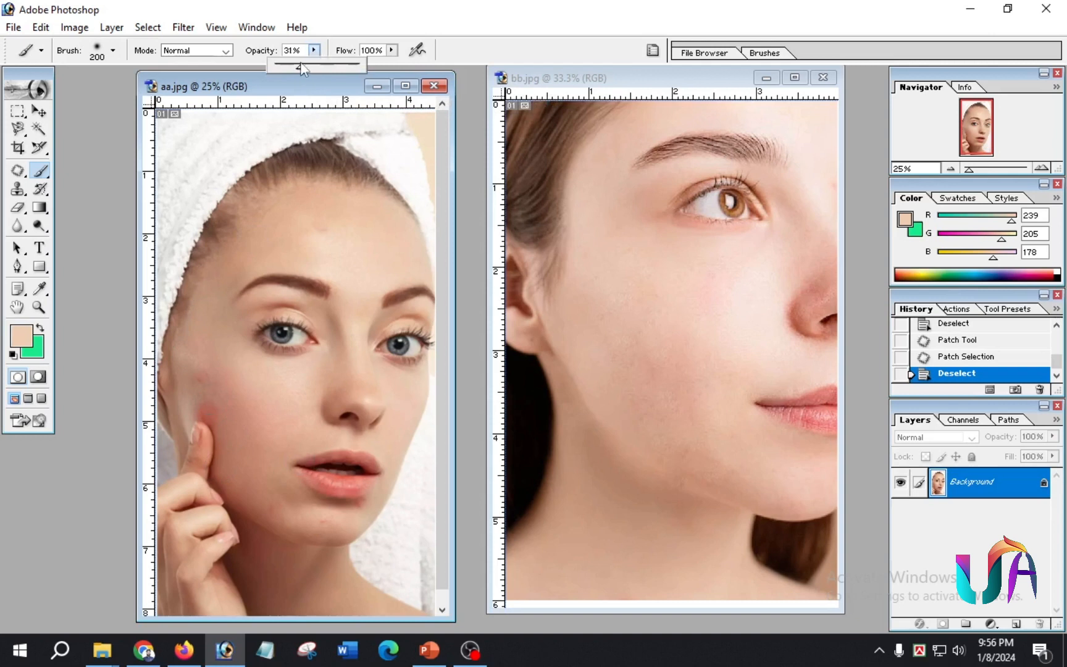
{"action": "left_click", "coordinate": [392, 51]}
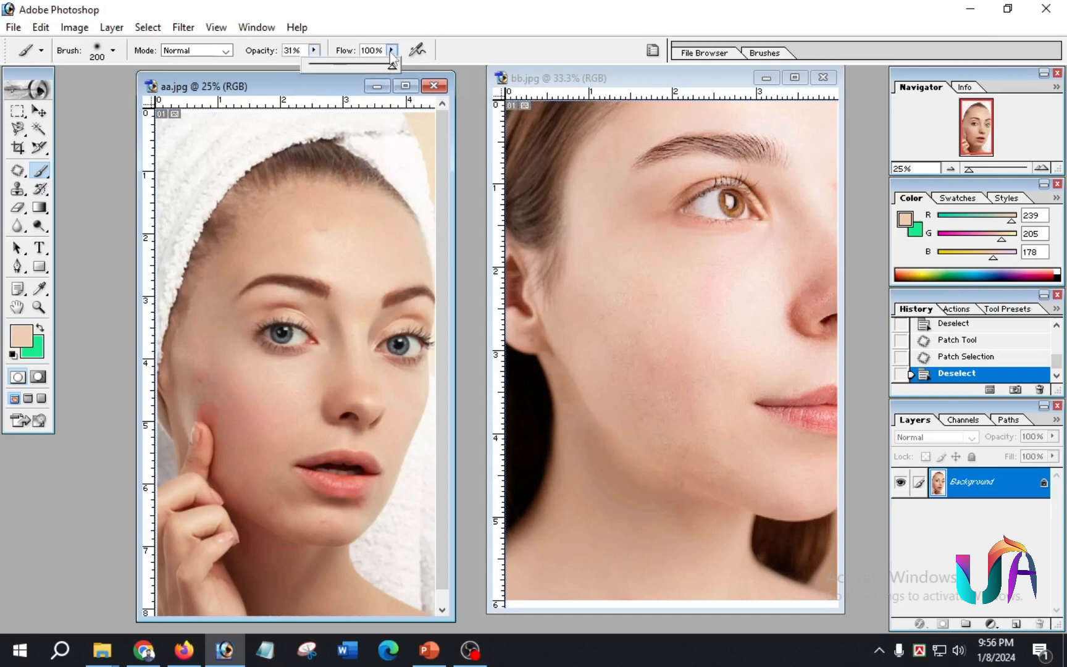
{"action": "left_click", "coordinate": [314, 50]}
{"action": "left_click_drag", "start_coordinate": [325, 65], "coordinate": [313, 66]}
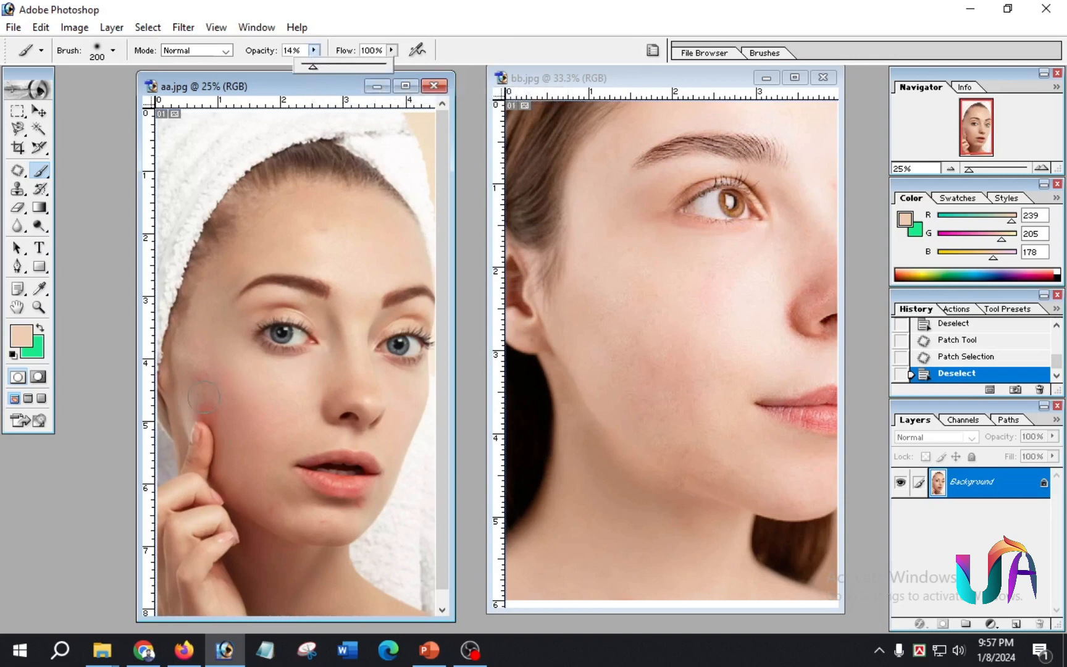
Step: Brush the skin tone lightly over the red cheek area, jaw and side of the forehead in aa.jpg
{"action": "left_click", "coordinate": [193, 375]}
{"action": "mouse_move", "coordinate": [197, 380]}
{"action": "left_mouse_down"}
{"action": "mouse_move", "coordinate": [236, 403]}
{"action": "mouse_move", "coordinate": [276, 460]}
{"action": "left_mouse_up"}
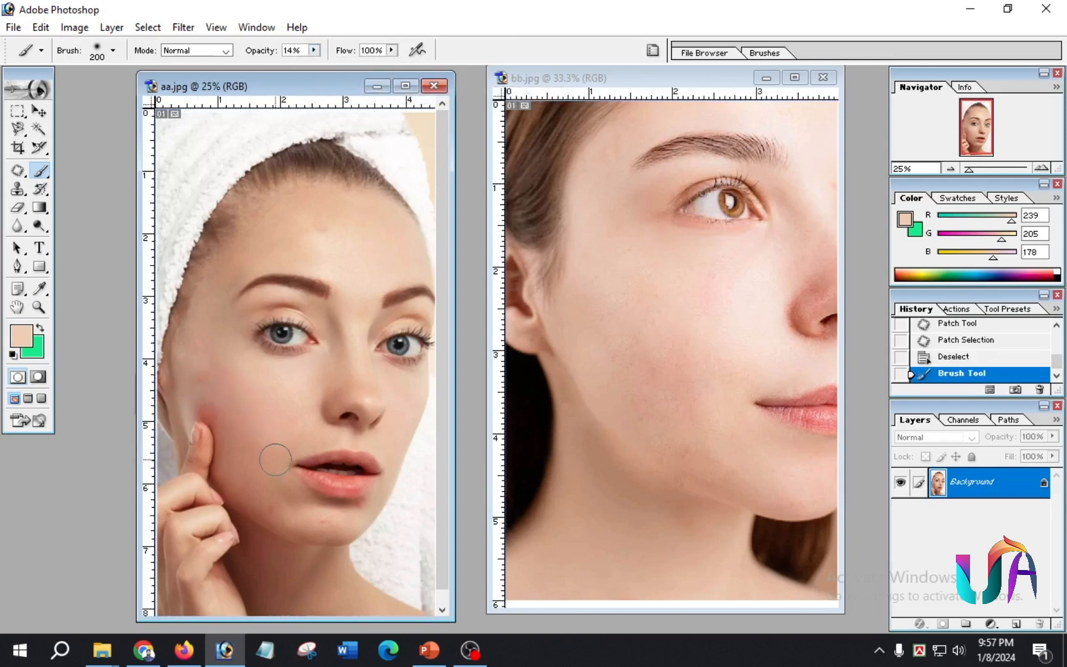
{"action": "left_click_drag", "start_coordinate": [203, 374], "coordinate": [236, 473]}
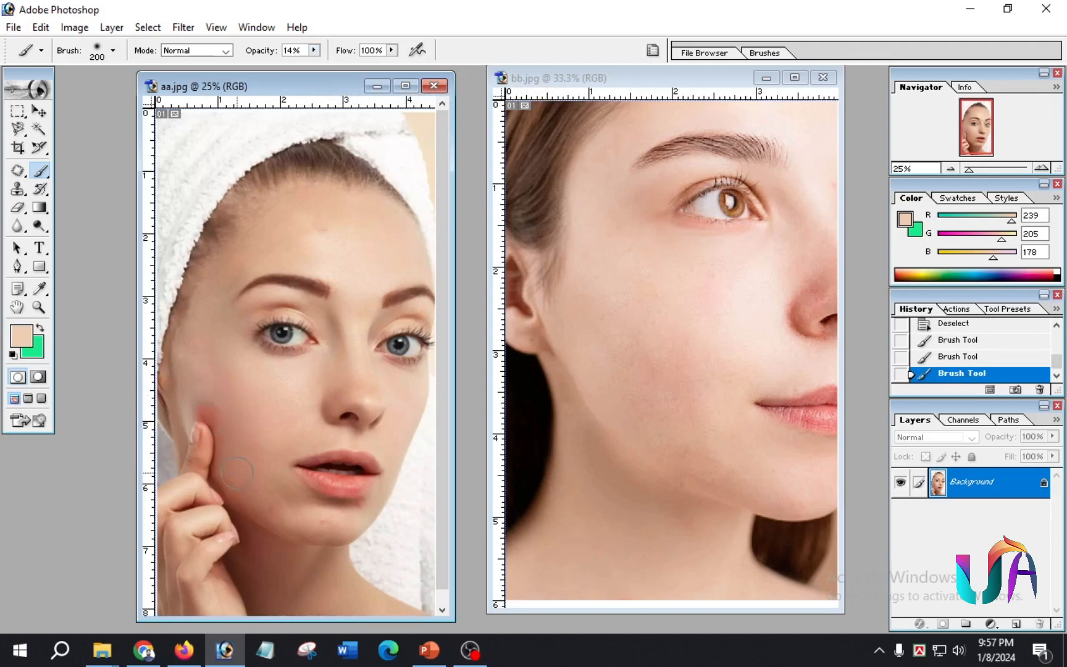
{"action": "left_click", "coordinate": [221, 420]}
{"action": "mouse_move", "coordinate": [219, 417]}
{"action": "left_mouse_down"}
{"action": "mouse_move", "coordinate": [197, 416]}
{"action": "mouse_move", "coordinate": [216, 474]}
{"action": "mouse_move", "coordinate": [202, 393]}
{"action": "mouse_move", "coordinate": [252, 513]}
{"action": "left_mouse_up"}
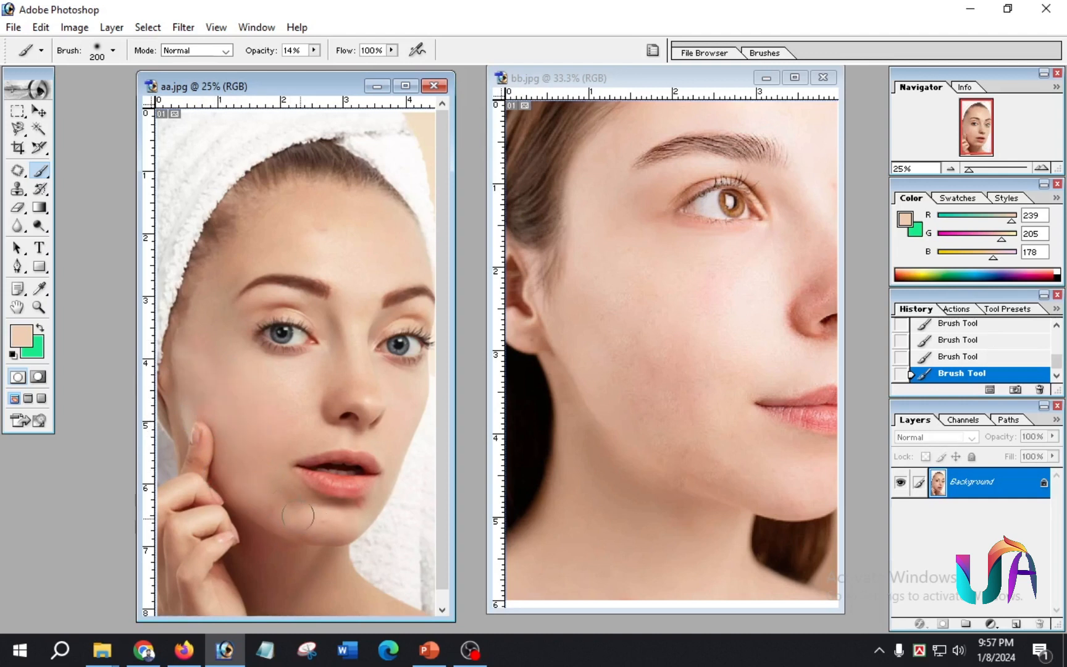
{"action": "left_click_drag", "start_coordinate": [237, 246], "coordinate": [206, 339]}
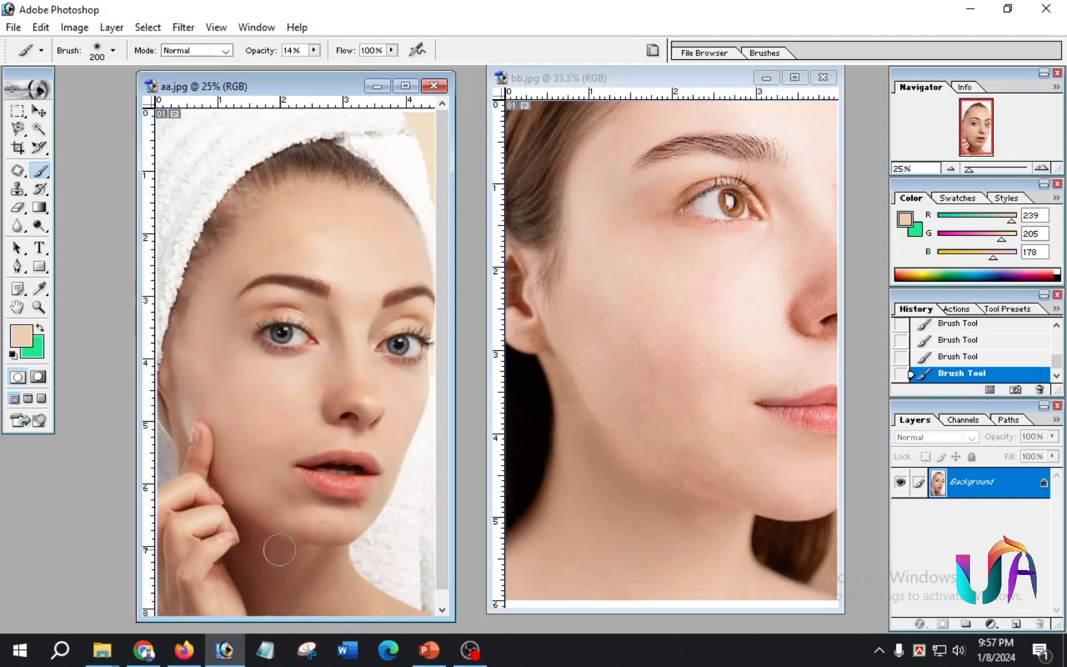
Step: Brush the skin tone at 14% opacity over the cheek and jaw in bb.jpg to even out the skin
{"action": "left_click", "coordinate": [688, 321]}
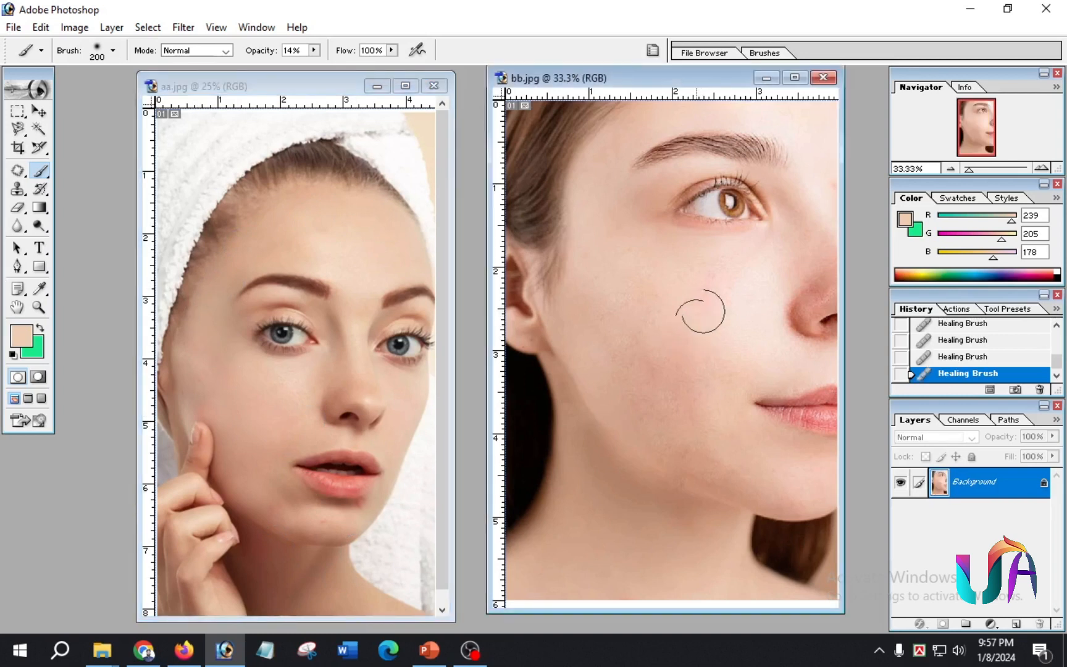
{"action": "left_click", "coordinate": [617, 321]}
{"action": "left_click", "coordinate": [694, 405]}
{"action": "left_click", "coordinate": [682, 444]}
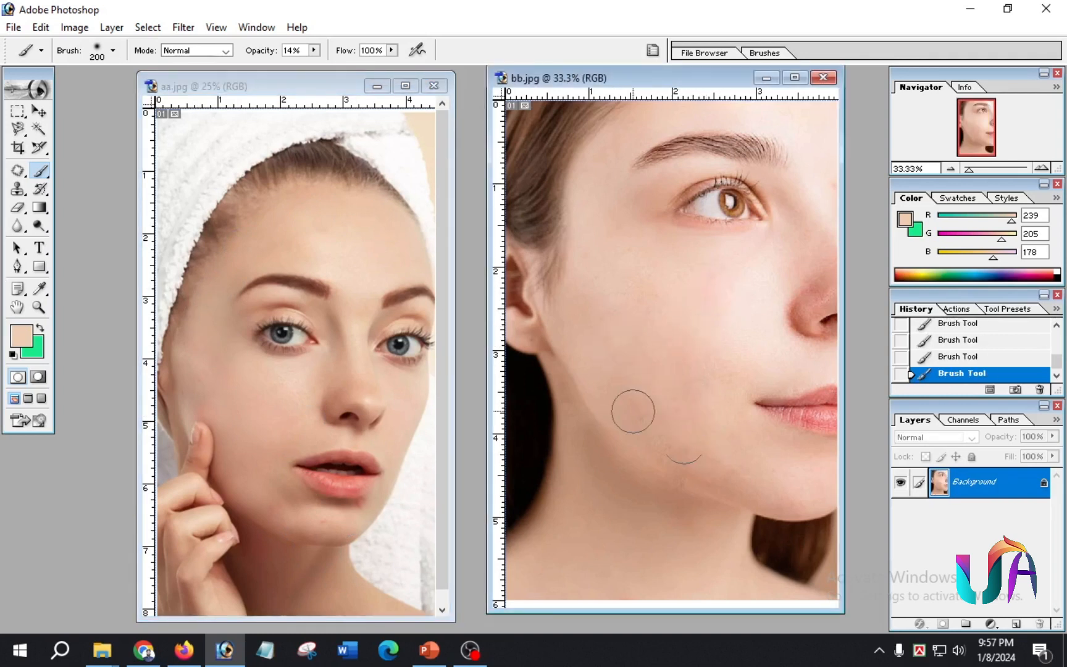
{"action": "left_click", "coordinate": [715, 348]}
{"action": "left_click", "coordinate": [664, 319]}
{"action": "mouse_move", "coordinate": [726, 417]}
{"action": "left_mouse_down"}
{"action": "mouse_move", "coordinate": [684, 349]}
{"action": "mouse_move", "coordinate": [736, 396]}
{"action": "mouse_move", "coordinate": [647, 267]}
{"action": "mouse_move", "coordinate": [602, 249]}
{"action": "mouse_move", "coordinate": [694, 350]}
{"action": "mouse_move", "coordinate": [678, 265]}
{"action": "mouse_move", "coordinate": [795, 339]}
{"action": "mouse_move", "coordinate": [654, 283]}
{"action": "mouse_move", "coordinate": [671, 345]}
{"action": "mouse_move", "coordinate": [581, 296]}
{"action": "mouse_move", "coordinate": [564, 225]}
{"action": "mouse_move", "coordinate": [704, 391]}
{"action": "mouse_move", "coordinate": [645, 319]}
{"action": "mouse_move", "coordinate": [727, 382]}
{"action": "mouse_move", "coordinate": [662, 276]}
{"action": "mouse_move", "coordinate": [607, 241]}
{"action": "mouse_move", "coordinate": [731, 304]}
{"action": "left_mouse_up"}
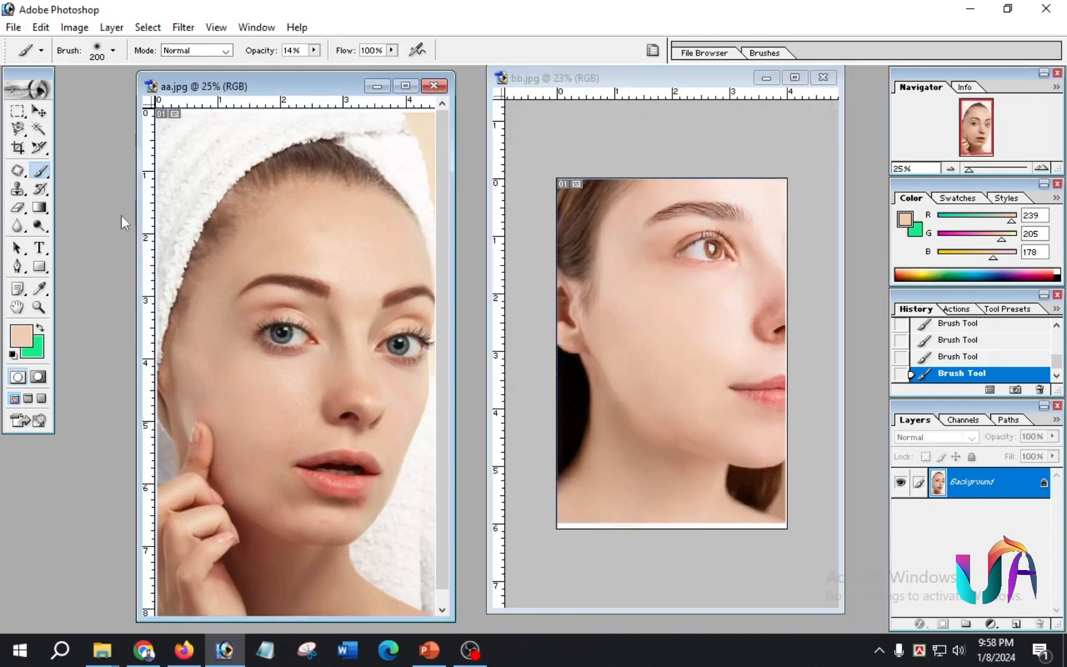
Step: Write "AB" on the forehead in aa.jpg with the Pencil tool in near-black (RGB 18, 11, 5)
{"action": "mouse_move", "coordinate": [47, 175]}
{"action": "left_mouse_down"}
{"action": "mouse_move", "coordinate": [118, 183]}
{"action": "mouse_move", "coordinate": [106, 186]}
{"action": "left_mouse_up"}
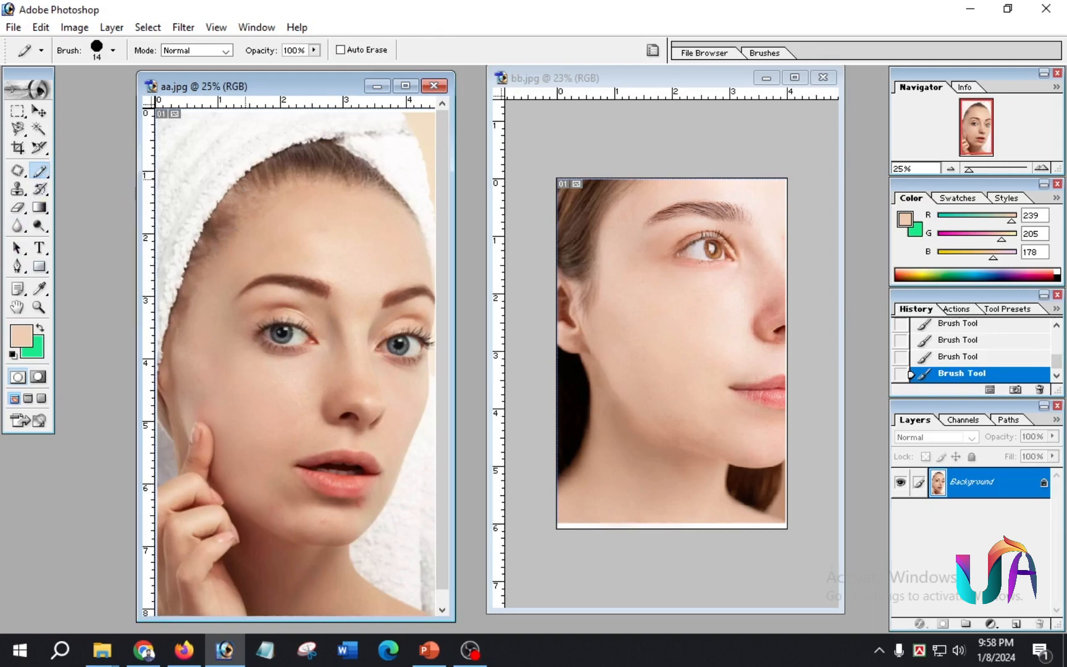
{"action": "left_click", "coordinate": [22, 338]}
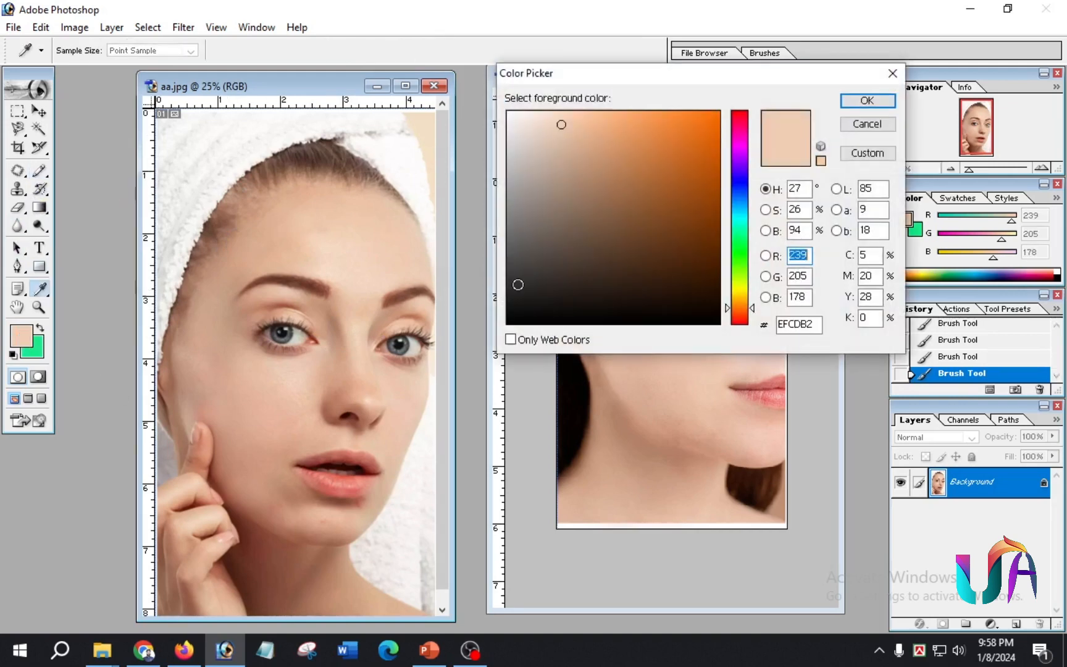
{"action": "left_click", "coordinate": [658, 305]}
{"action": "key", "text": "Return"}
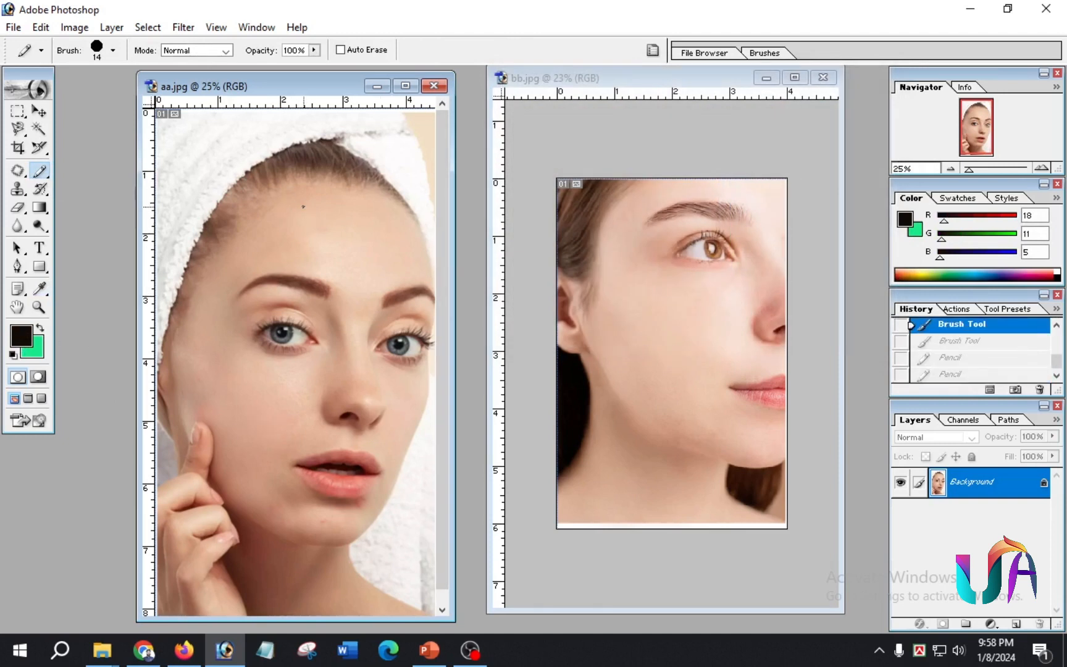
{"action": "mouse_move", "coordinate": [302, 206]}
{"action": "left_mouse_down"}
{"action": "mouse_move", "coordinate": [293, 248]}
{"action": "mouse_move", "coordinate": [322, 252]}
{"action": "mouse_move", "coordinate": [340, 198]}
{"action": "mouse_move", "coordinate": [363, 242]}
{"action": "mouse_move", "coordinate": [351, 239]}
{"action": "left_mouse_up"}
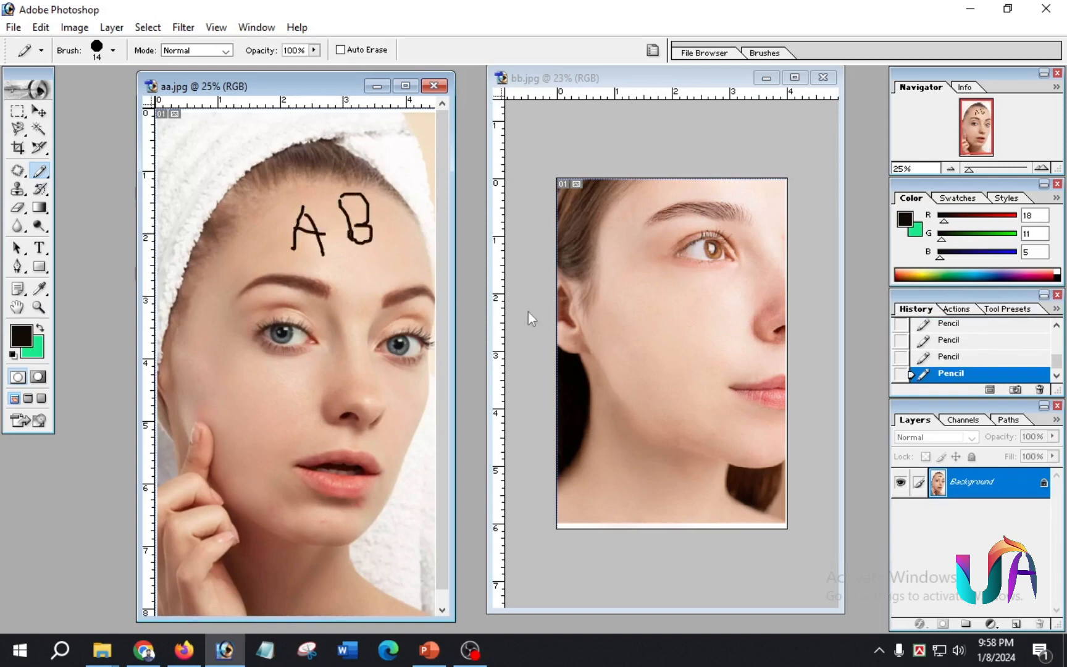